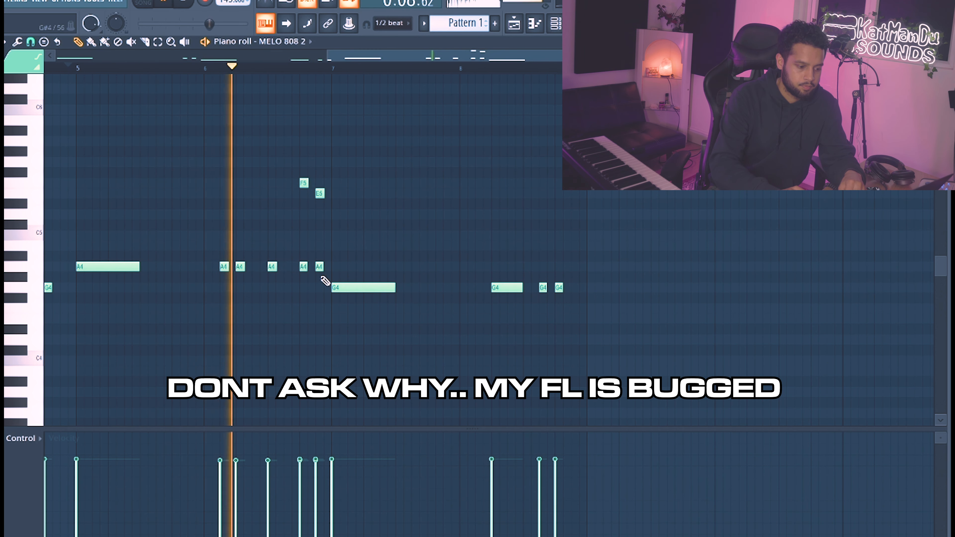
- Delete the two A4 notes below the F5 and E5 notes just before bar 7 in the MELO 808 2 bass line
{"action": "right_click", "coordinate": [320, 267]}
{"action": "right_click", "coordinate": [304, 268]}
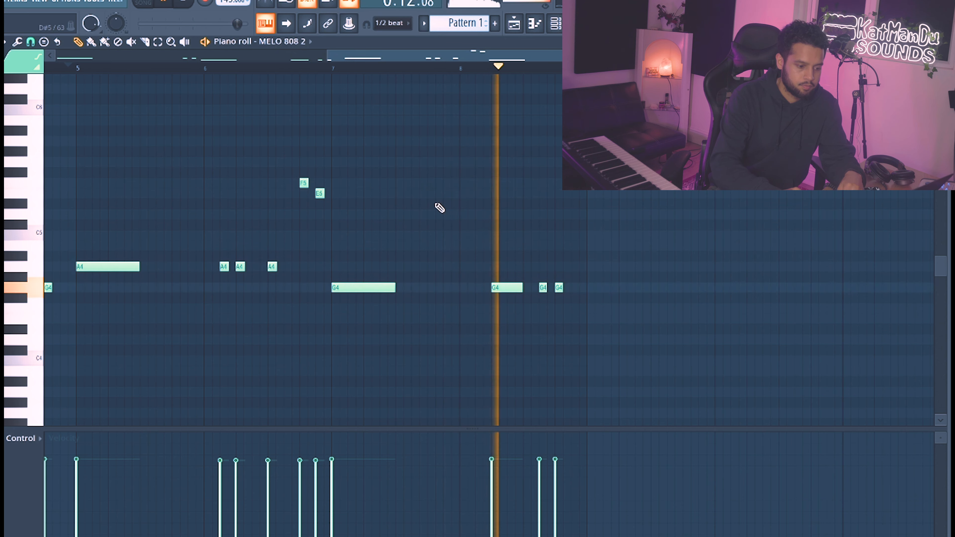
{"action": "key", "text": "space"}
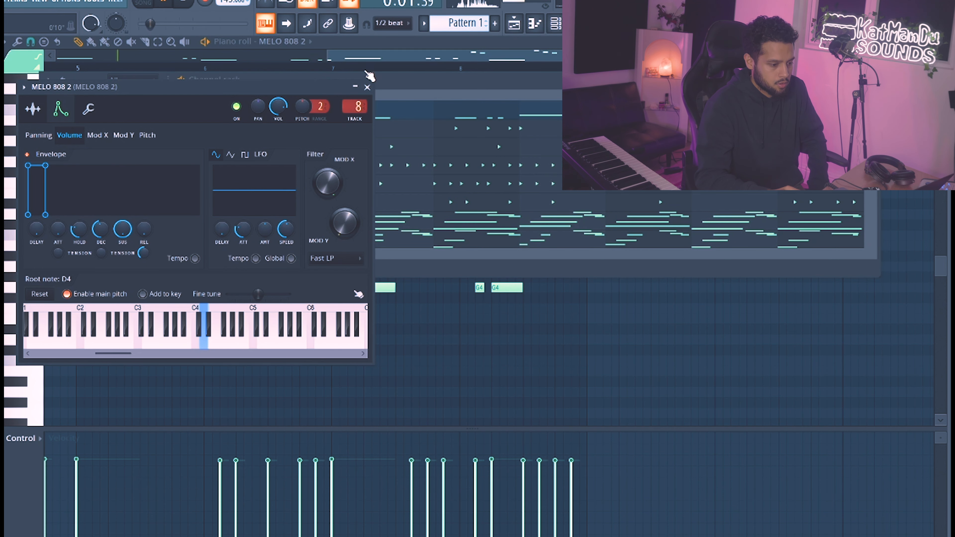
- Close the MELO 808 2 channel settings and touch up the notes around bar 8 at the end of its bass line
{"action": "left_click", "coordinate": [368, 87]}
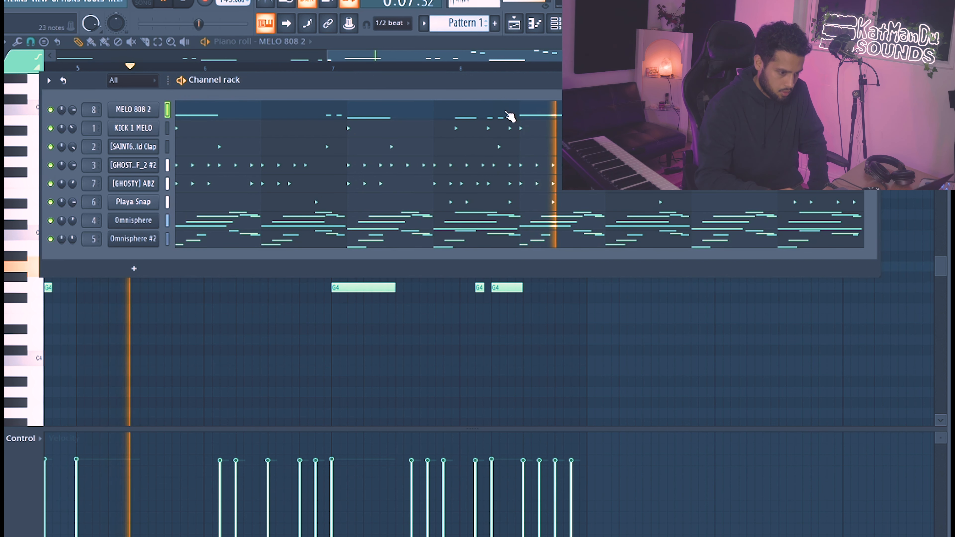
{"action": "key", "text": "F6"}
{"action": "right_click", "coordinate": [528, 287]}
{"action": "left_click_drag", "start_coordinate": [515, 288], "coordinate": [521, 289]}
{"action": "scroll", "coordinate": [519, 288], "scroll_direction": "down", "scroll_amount": 3}
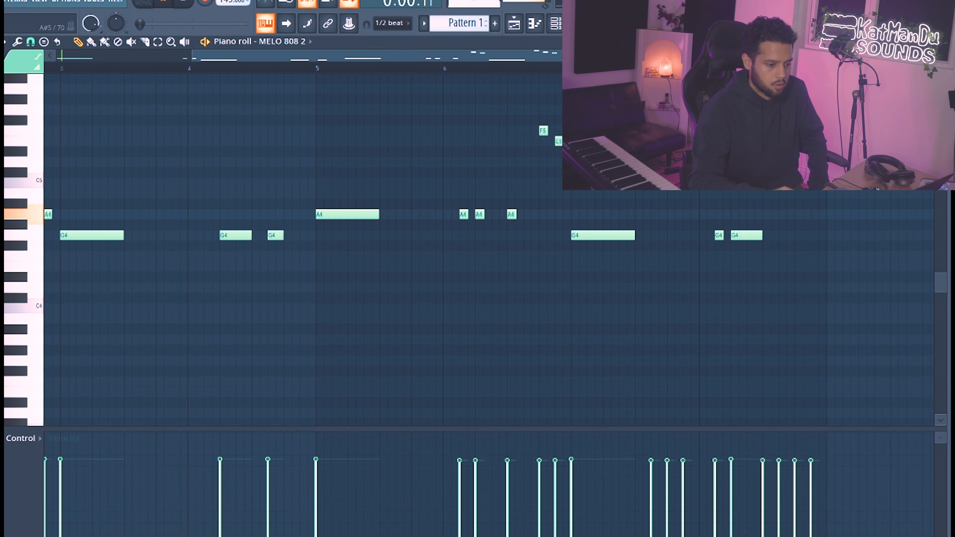
{"action": "right_click", "coordinate": [651, 96]}
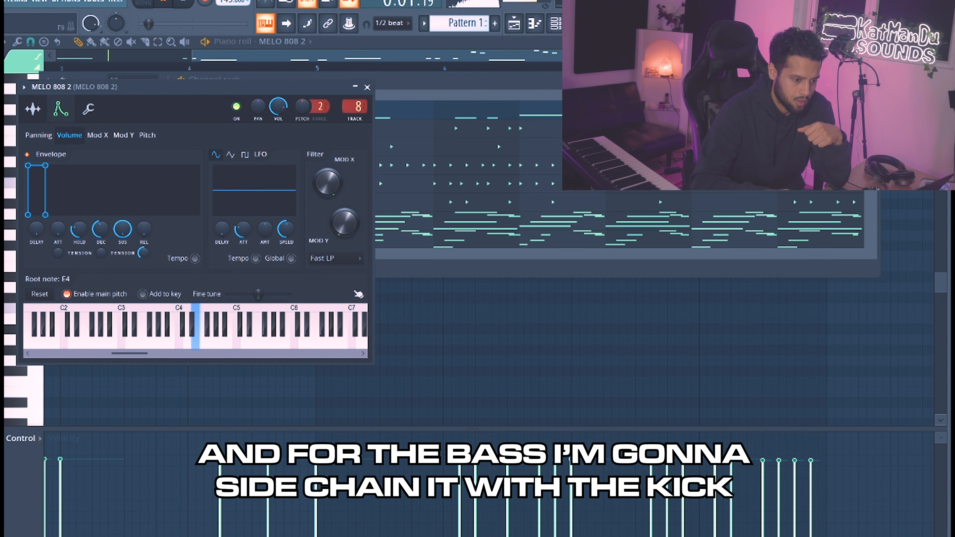
- Load Fruity Peak Controller in slot 3 of mixer track Insert 1
{"action": "key", "text": "F9"}
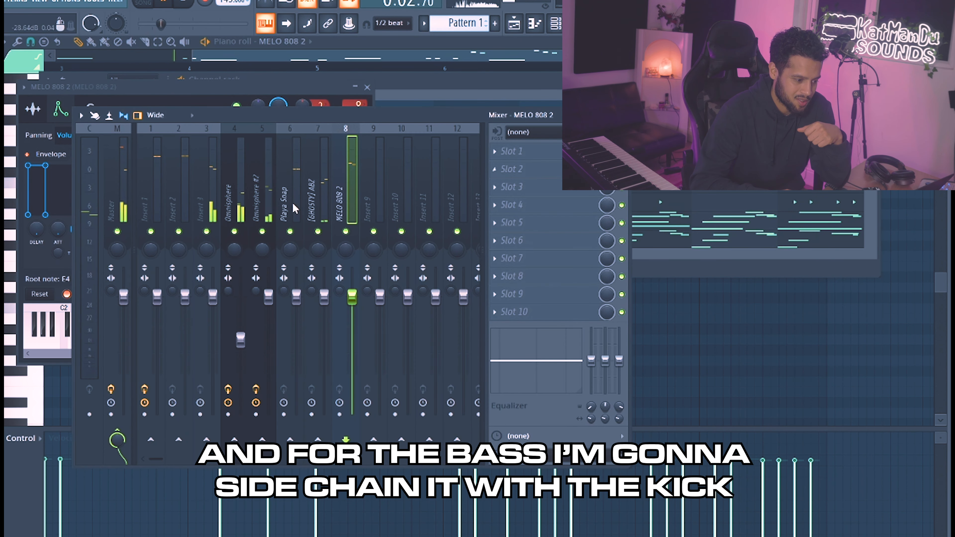
{"action": "left_click", "coordinate": [156, 181]}
{"action": "left_click", "coordinate": [492, 194]}
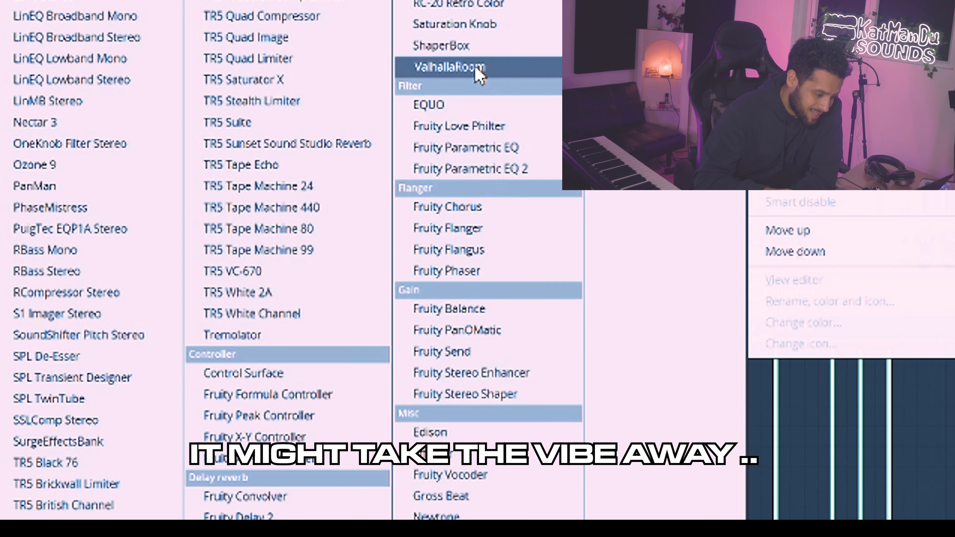
{"action": "left_click", "coordinate": [260, 415]}
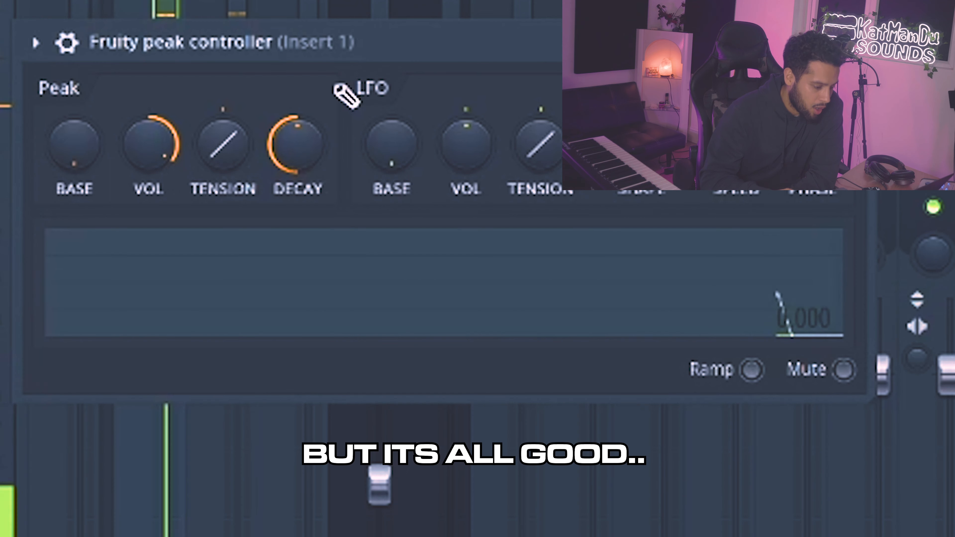
- Raise the peak controller's tension and decay to maximum, fine-tune its peak volume and close it
{"action": "left_click_drag", "start_coordinate": [252, 177], "coordinate": [237, 175]}
{"action": "left_click_drag", "start_coordinate": [149, 147], "coordinate": [149, 143]}
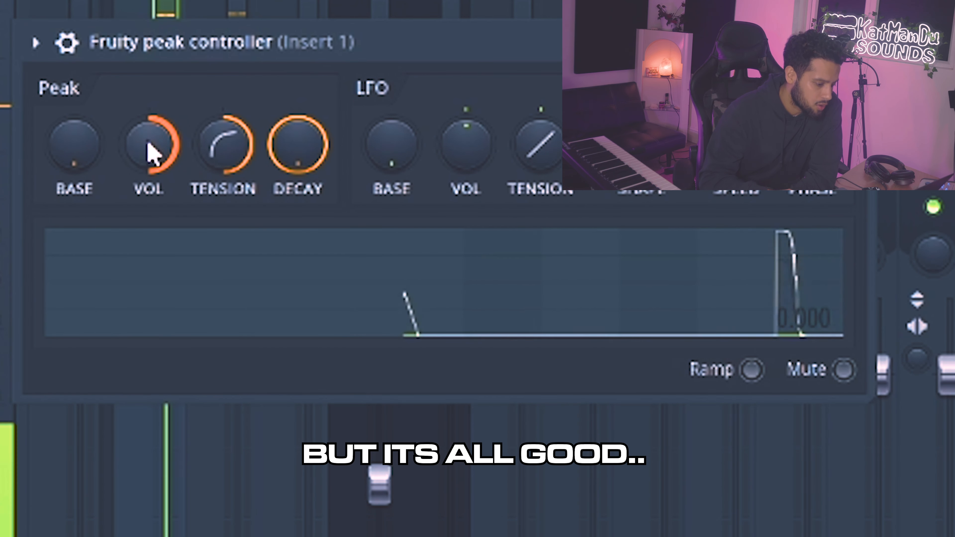
{"action": "key", "text": "Escape"}
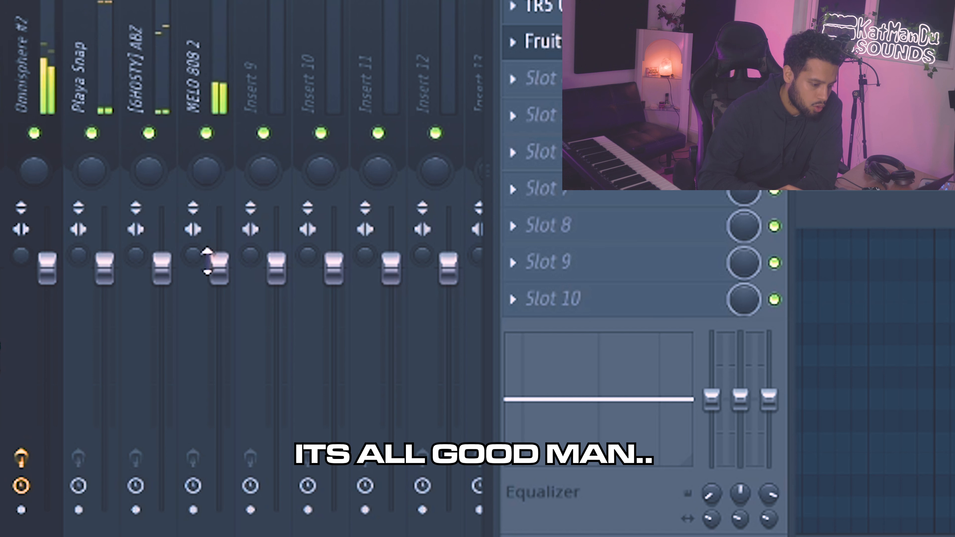
- Link the MELO 808 2 mixer fader to the internal controller Peak ctrl - Peak+LFO with the 1-Input mapping formula
{"action": "right_click", "coordinate": [209, 260]}
{"action": "left_click", "coordinate": [289, 478]}
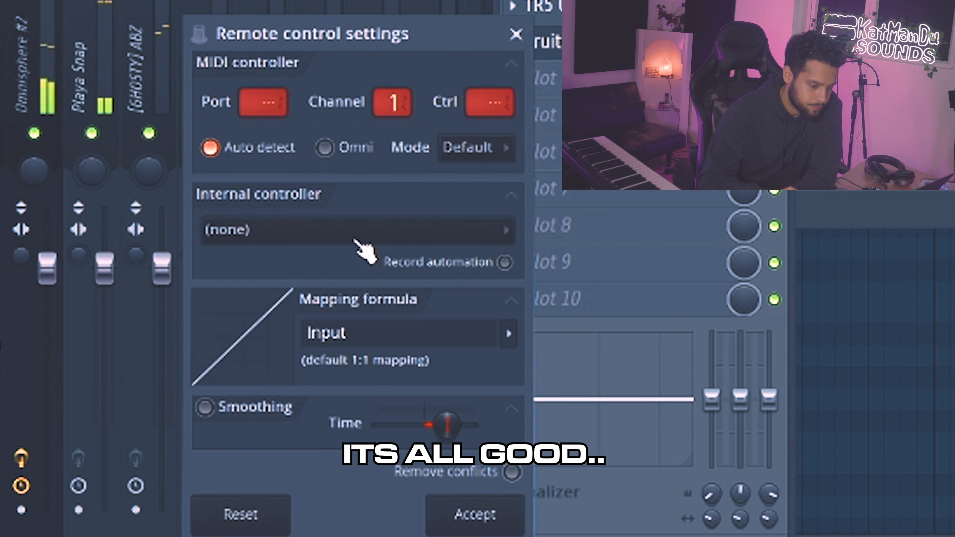
{"action": "left_click", "coordinate": [339, 229]}
{"action": "left_click", "coordinate": [286, 320]}
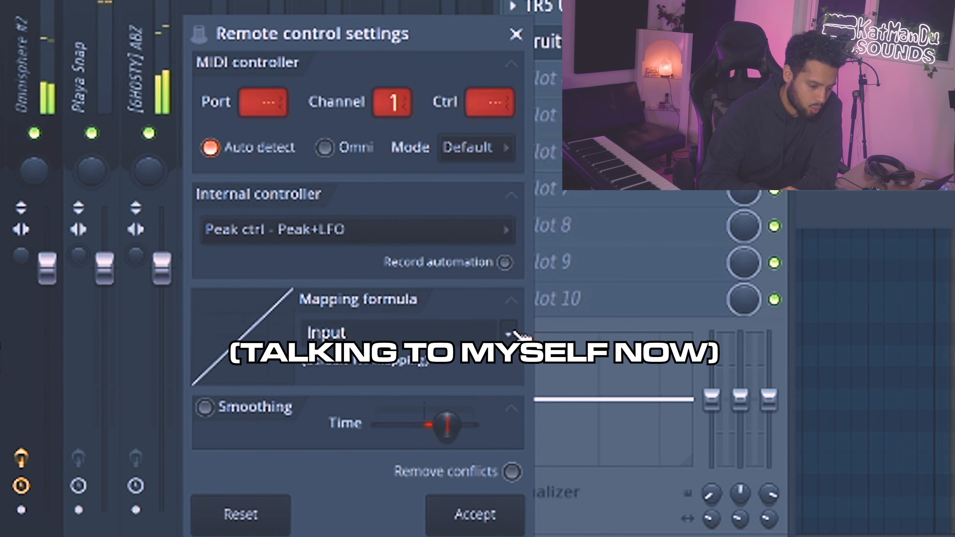
{"action": "left_click", "coordinate": [516, 332]}
{"action": "left_click", "coordinate": [574, 409]}
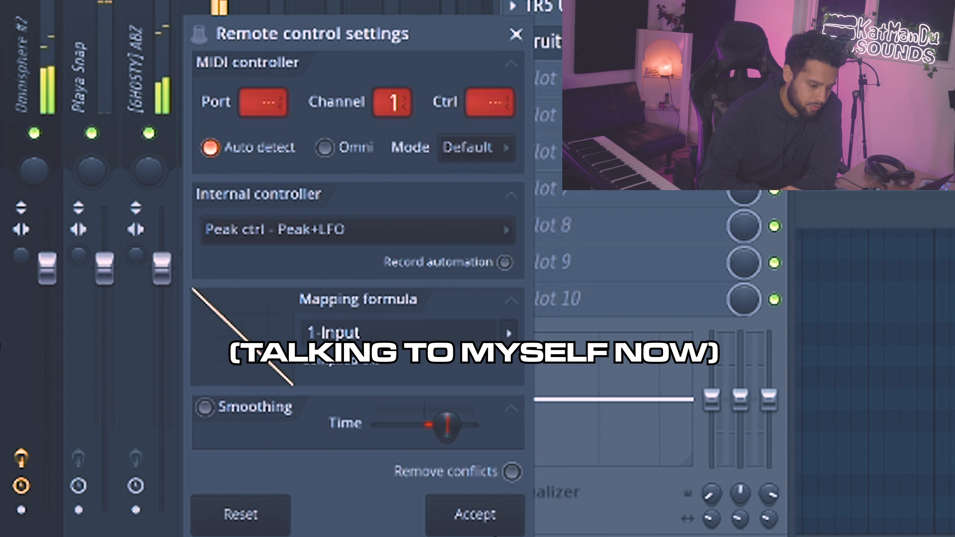
{"action": "left_click", "coordinate": [485, 523]}
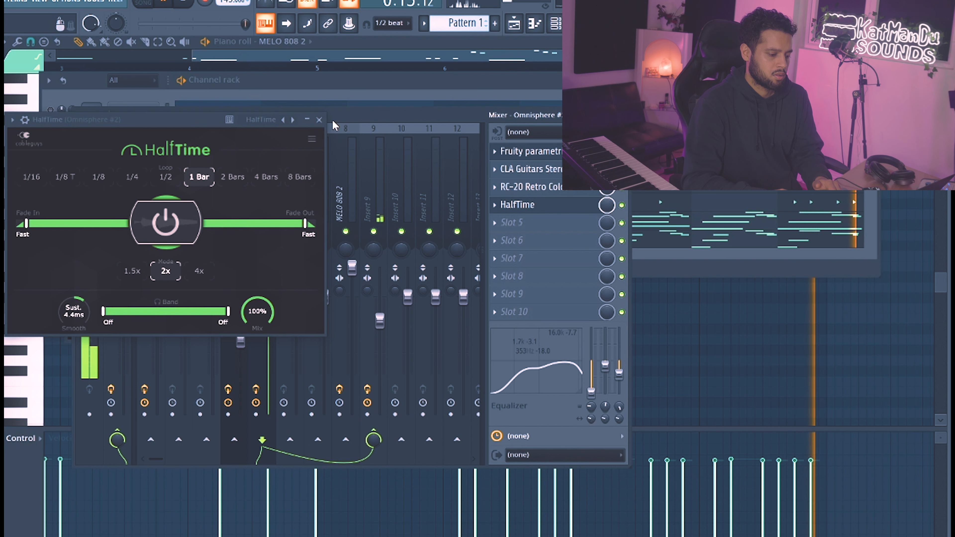
- Close the HalfTime effect windows of the Omnisphere #2 and Omnisphere mixer tracks
{"action": "left_click", "coordinate": [321, 119]}
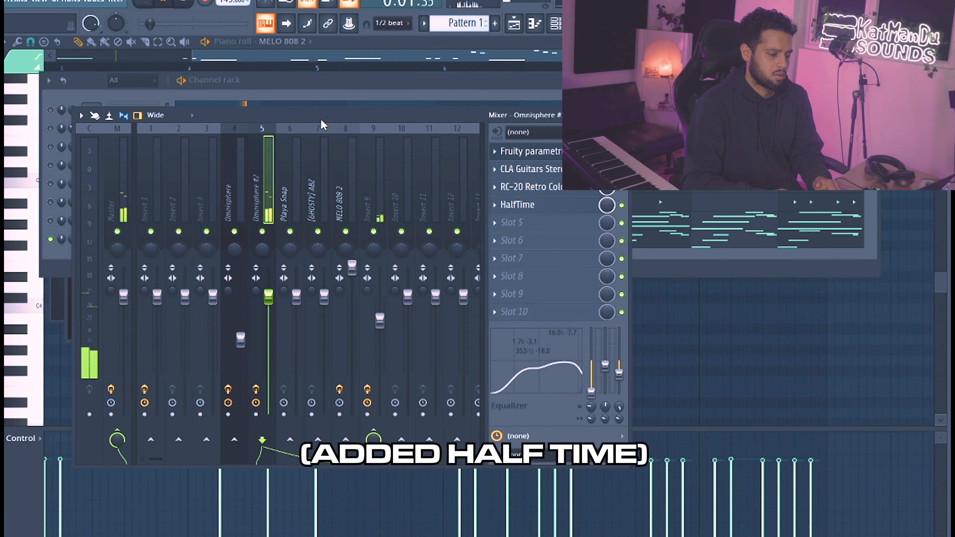
{"action": "left_click", "coordinate": [256, 104]}
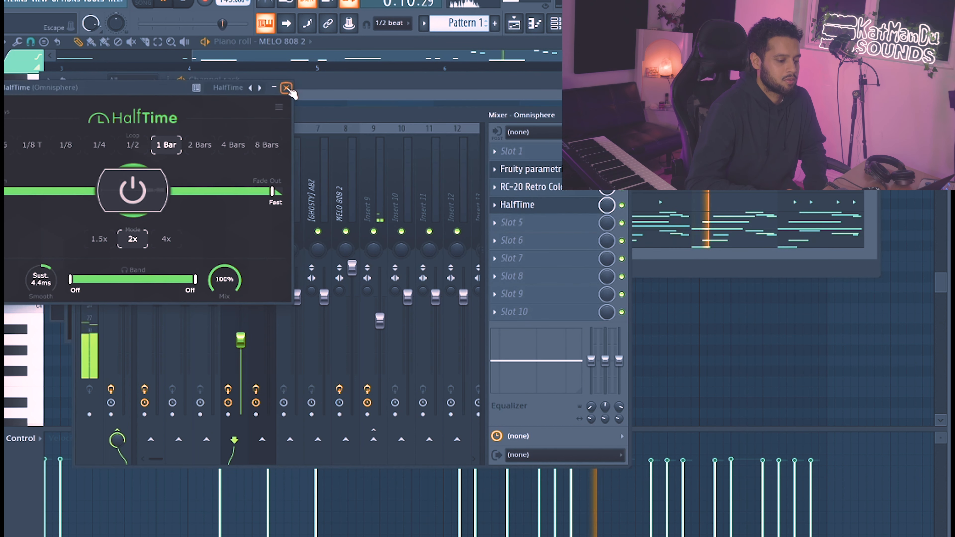
{"action": "left_click", "coordinate": [286, 88]}
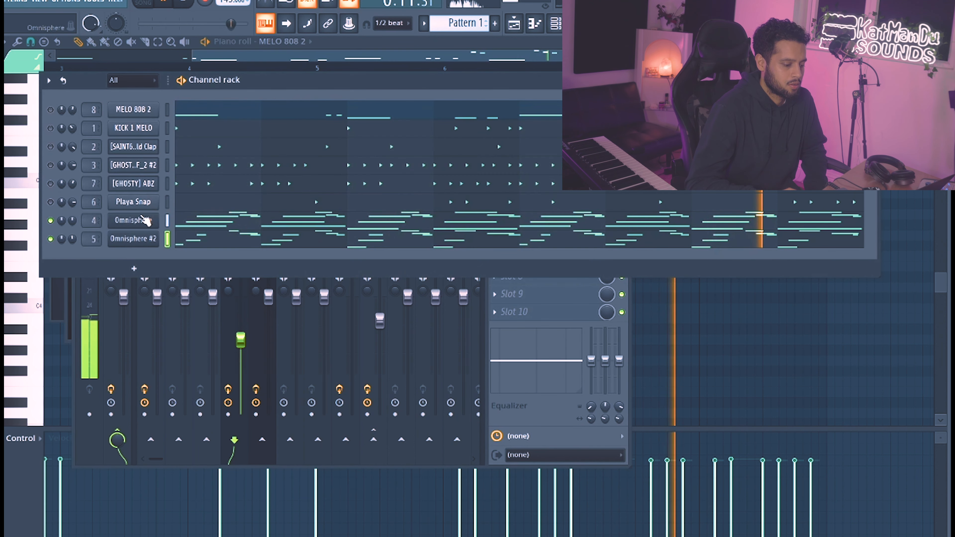
- Play the pattern and check the channel settings of Omnisphere and Omnisphere #2
{"action": "left_click", "coordinate": [132, 221]}
{"action": "key", "text": "space"}
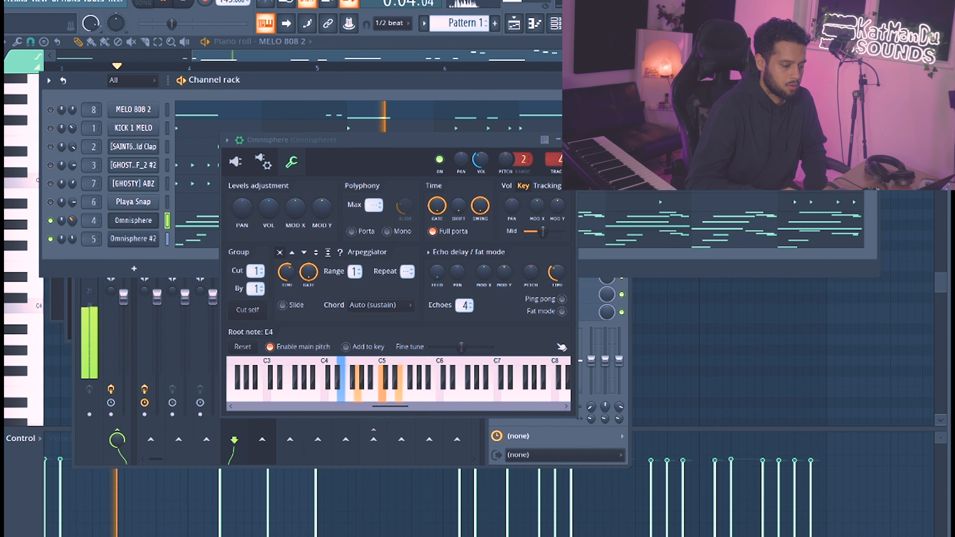
{"action": "left_click", "coordinate": [138, 238]}
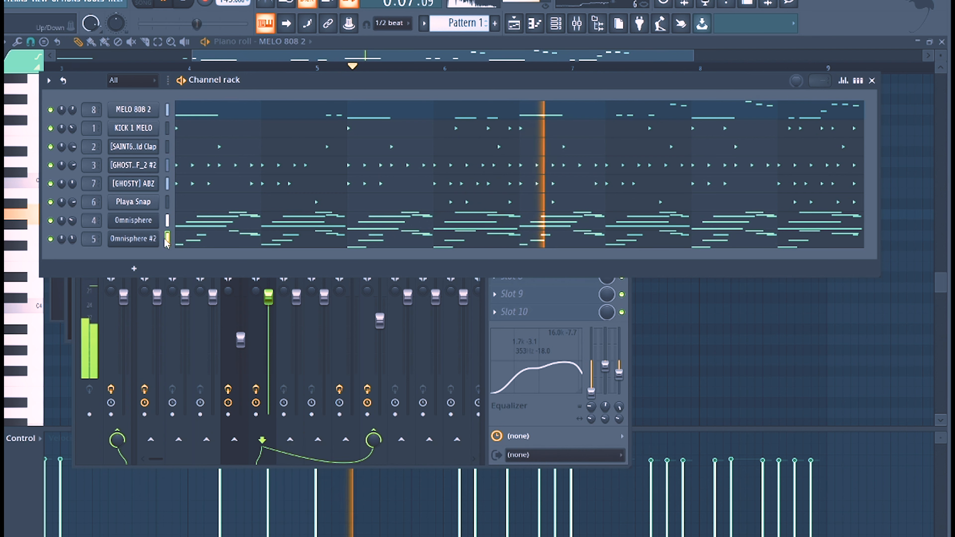
{"action": "left_click", "coordinate": [133, 239]}
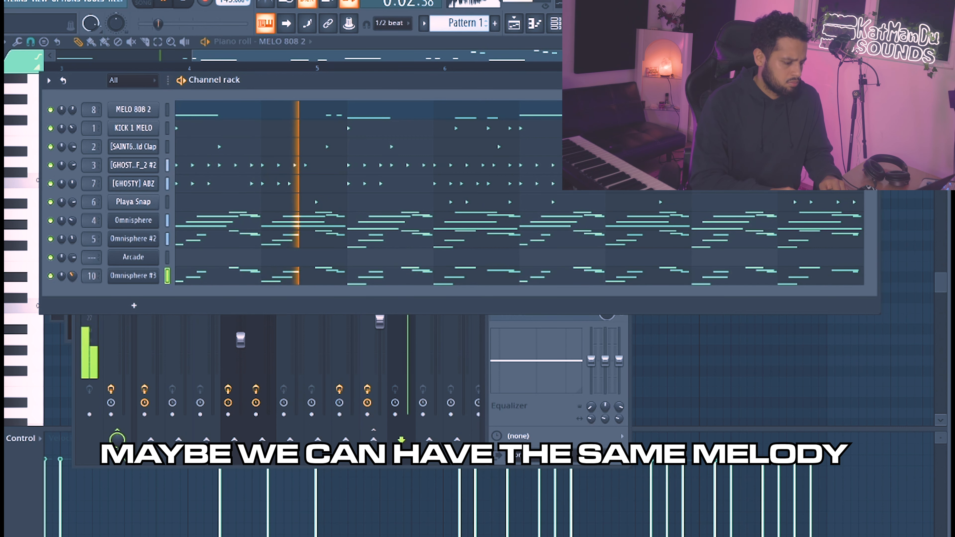
- Thin out the Omnisphere #3 melody by deleting the E5 note that follows each C5 in bars 1 to 3
{"action": "key", "text": "space"}
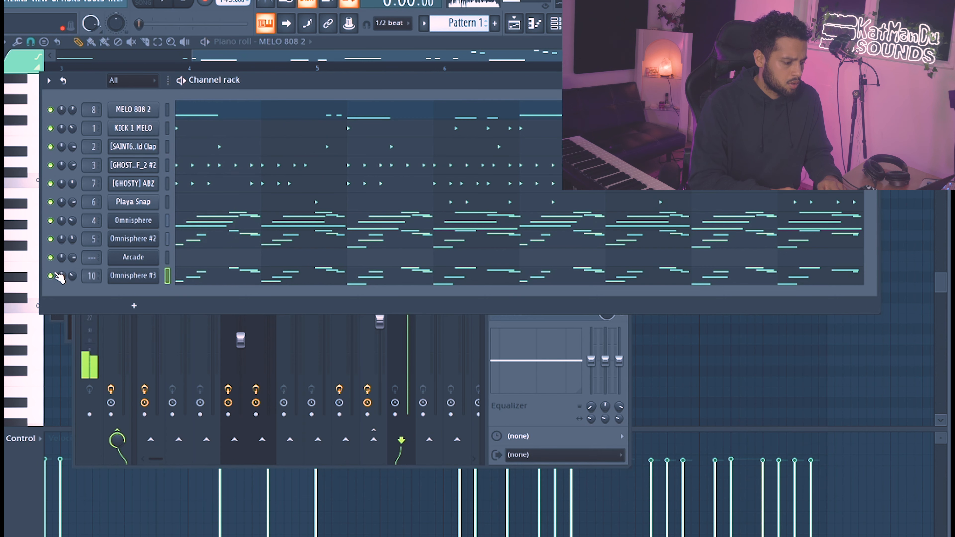
{"action": "left_click", "coordinate": [183, 277]}
{"action": "scroll", "coordinate": [68, 158], "scroll_direction": "left", "scroll_amount": 5}
{"action": "scroll", "coordinate": [68, 158], "scroll_direction": "down", "scroll_amount": 1}
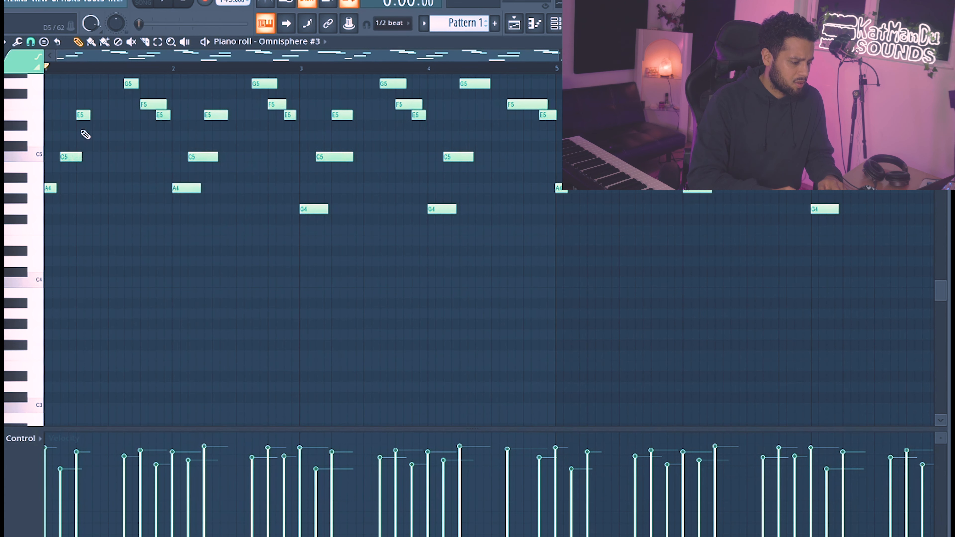
{"action": "key", "text": "space"}
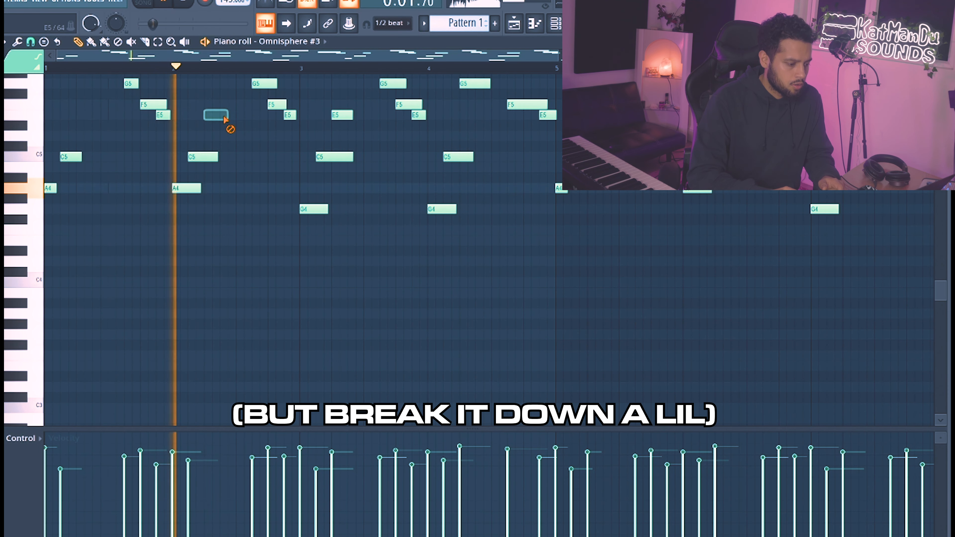
{"action": "right_click", "coordinate": [341, 116]}
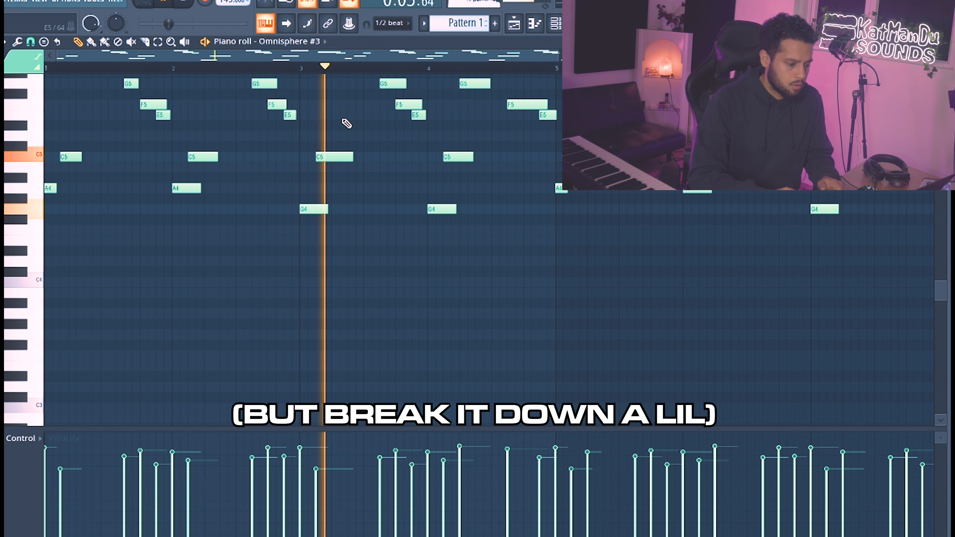
- Shorten the opening A4 and C5 notes of the Omnisphere #3 melody and select the A4 at the start of bar 2
{"action": "scroll", "coordinate": [386, 147], "scroll_direction": "up", "scroll_amount": 1}
{"action": "key", "text": "space"}
{"action": "key", "text": "space"}
{"action": "key", "text": "space"}
{"action": "key", "text": "space"}
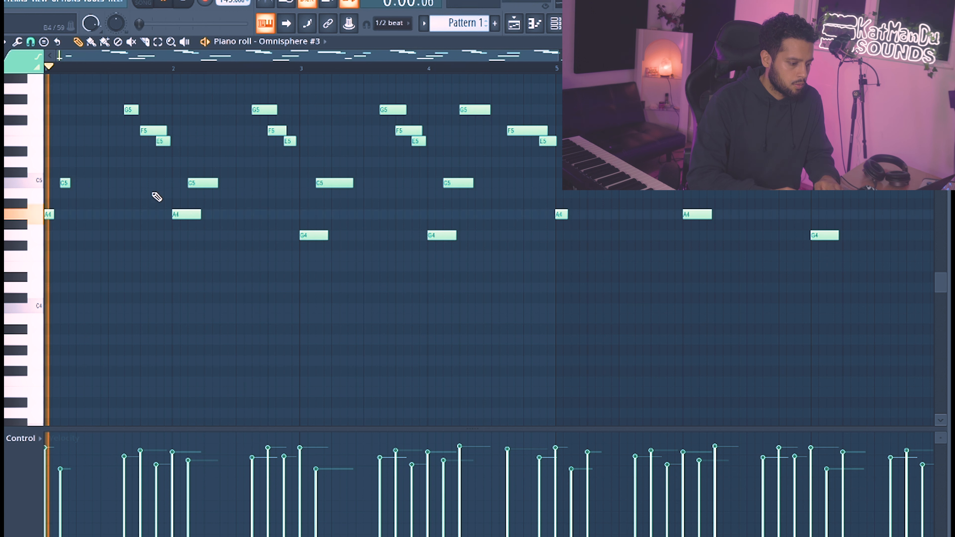
{"action": "left_click_drag", "start_coordinate": [185, 236], "coordinate": [213, 191]}
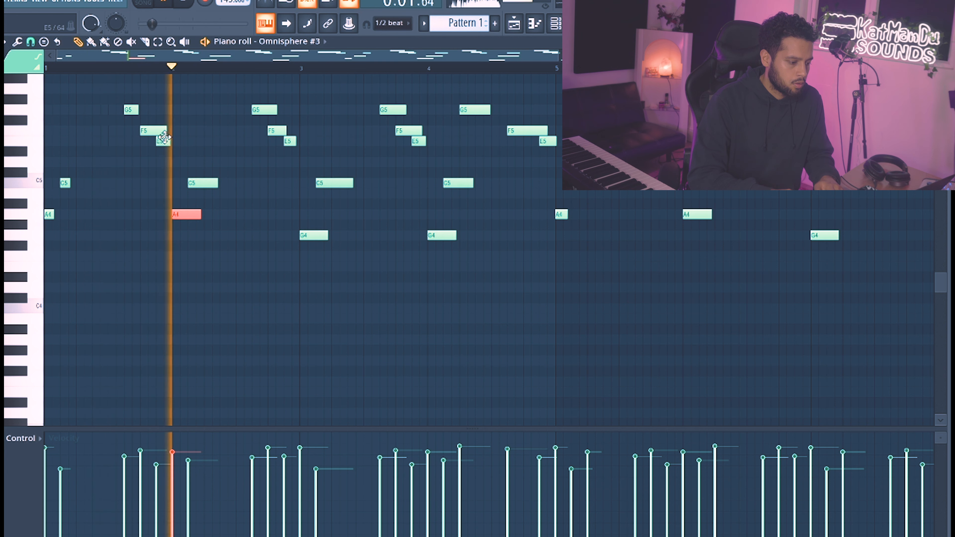
{"action": "left_click_drag", "start_coordinate": [163, 134], "coordinate": [147, 140]}
{"action": "left_click", "coordinate": [220, 180]}
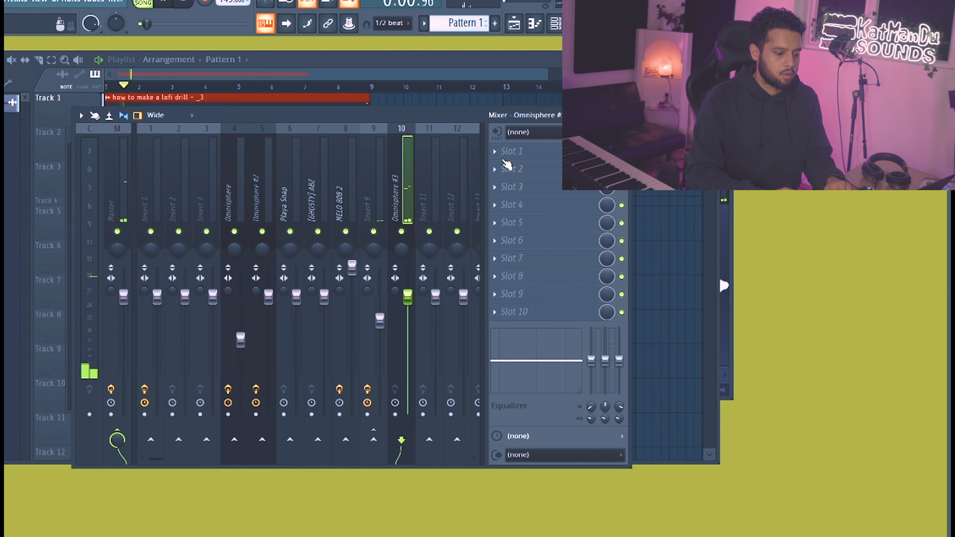
- Load RC-20 Retro Color in slot 2 of the Omnisphere #3 mixer track, using the Vinyl 1 preset with the Noise module switched off
{"action": "left_click", "coordinate": [499, 168]}
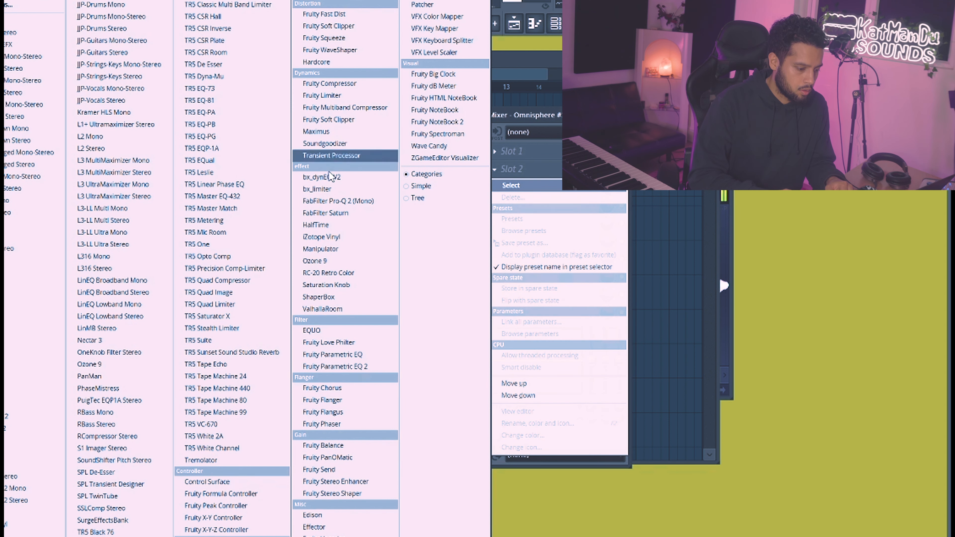
{"action": "left_click", "coordinate": [334, 273]}
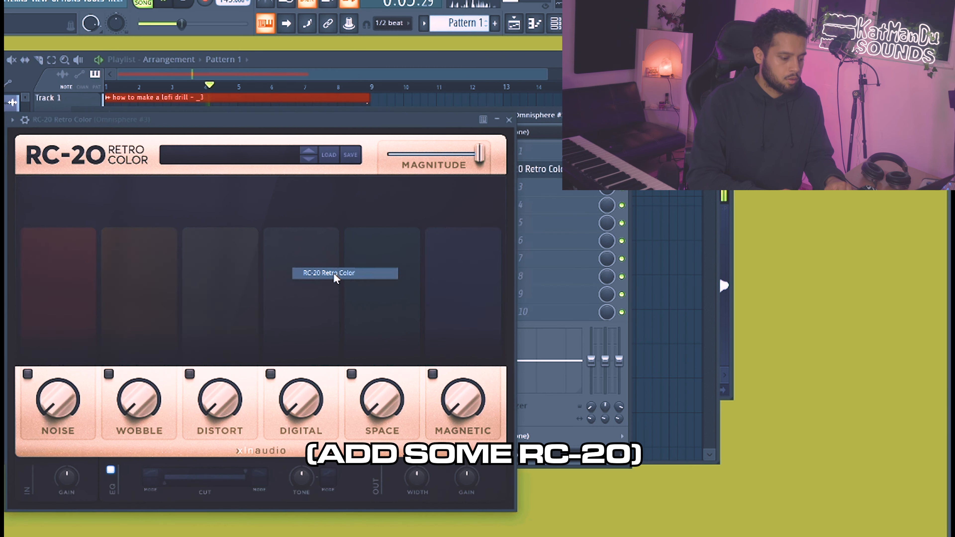
{"action": "left_click", "coordinate": [28, 375]}
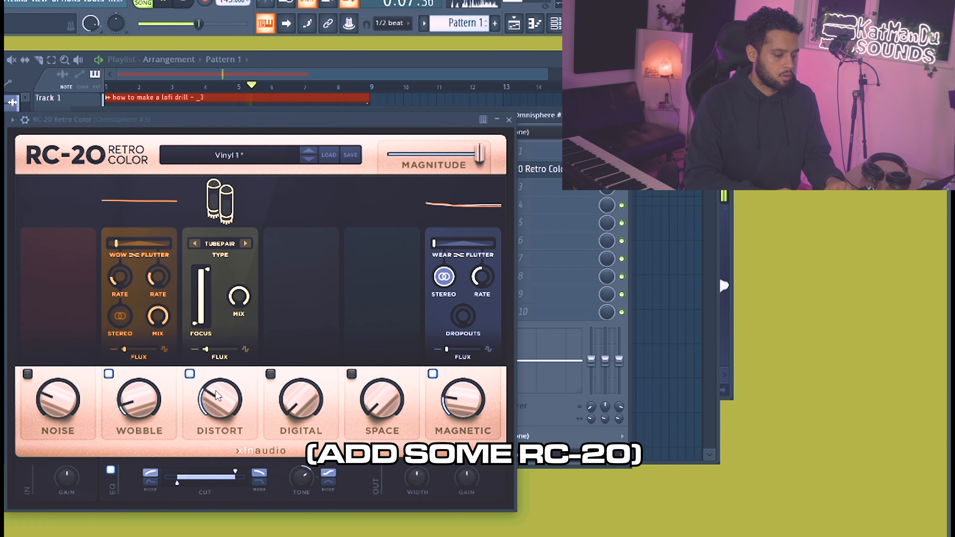
{"action": "key", "text": "Escape"}
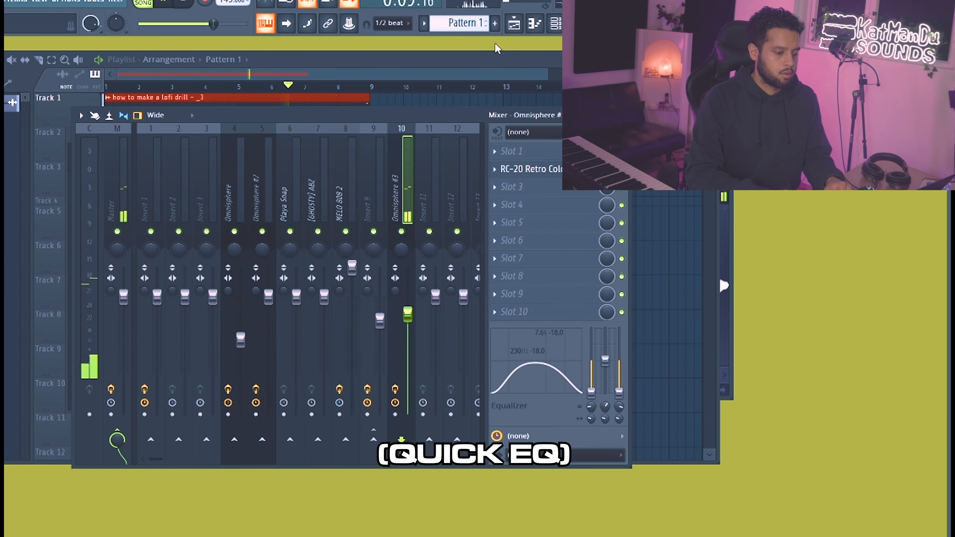
- Show the playlist, check the channel settings of the Track 1 audio clip and bring up the channel rack
{"action": "left_click", "coordinate": [514, 23]}
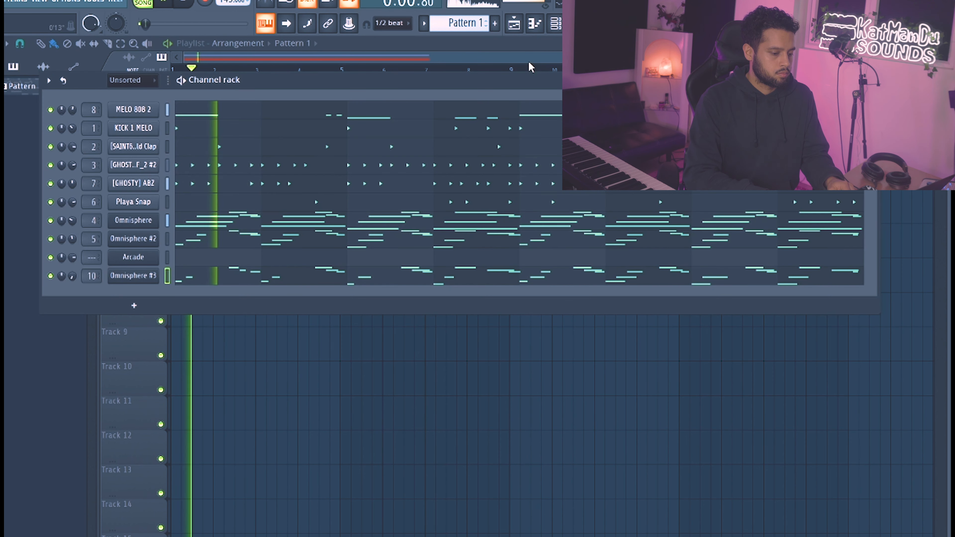
{"action": "left_click", "coordinate": [520, 30]}
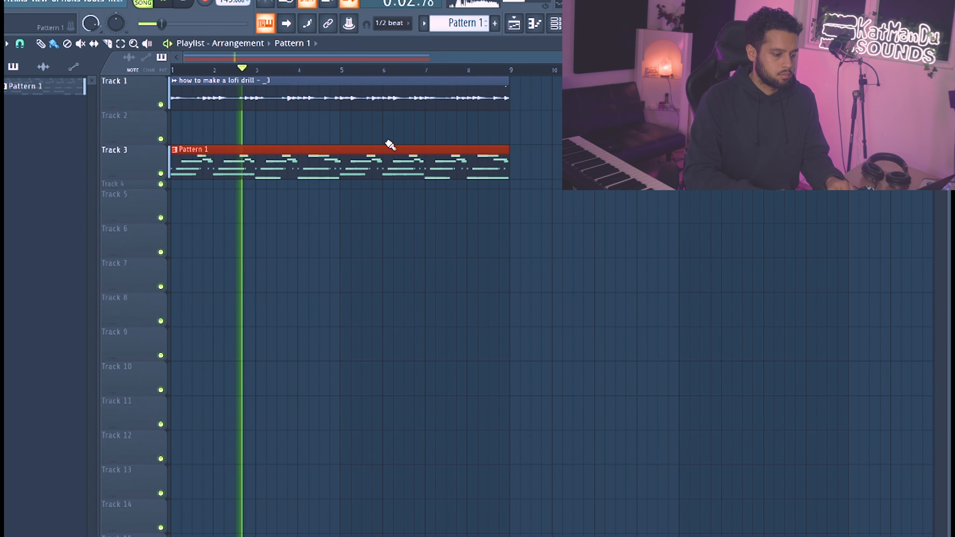
{"action": "double_click", "coordinate": [391, 97]}
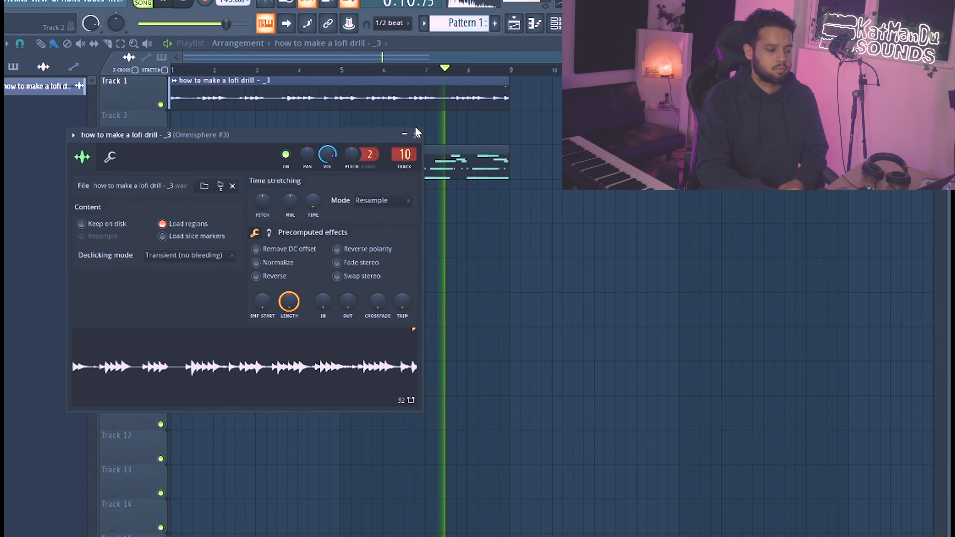
{"action": "left_click", "coordinate": [417, 135]}
{"action": "key", "text": "F6"}
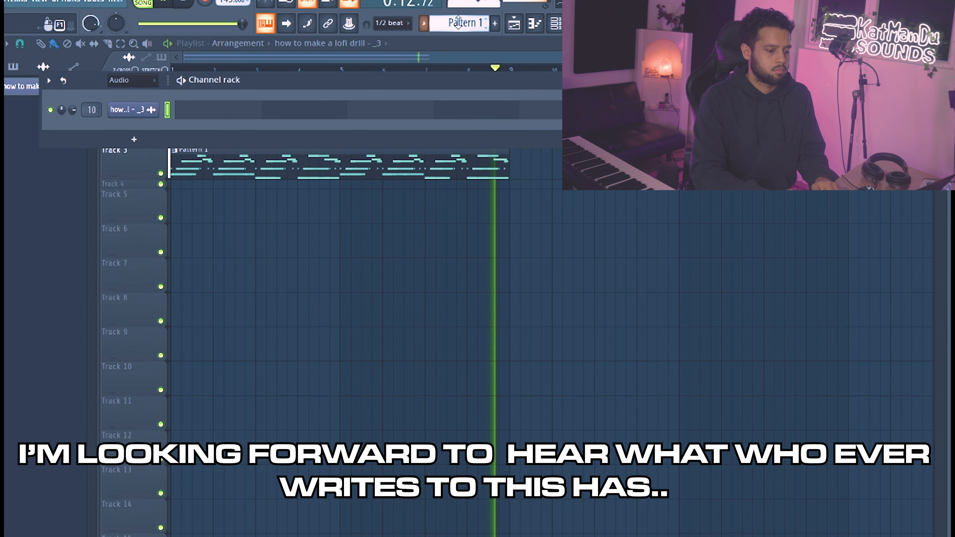